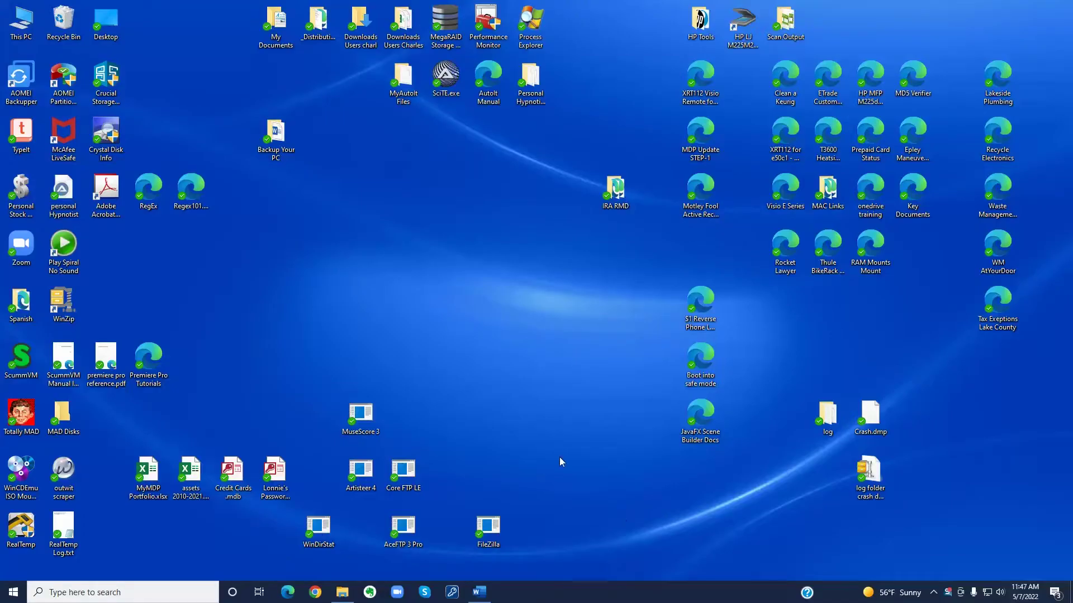
Launch Crucial Storage Executive and refresh its detected drives and system information.
{"action": "left_click", "coordinate": [108, 83]}
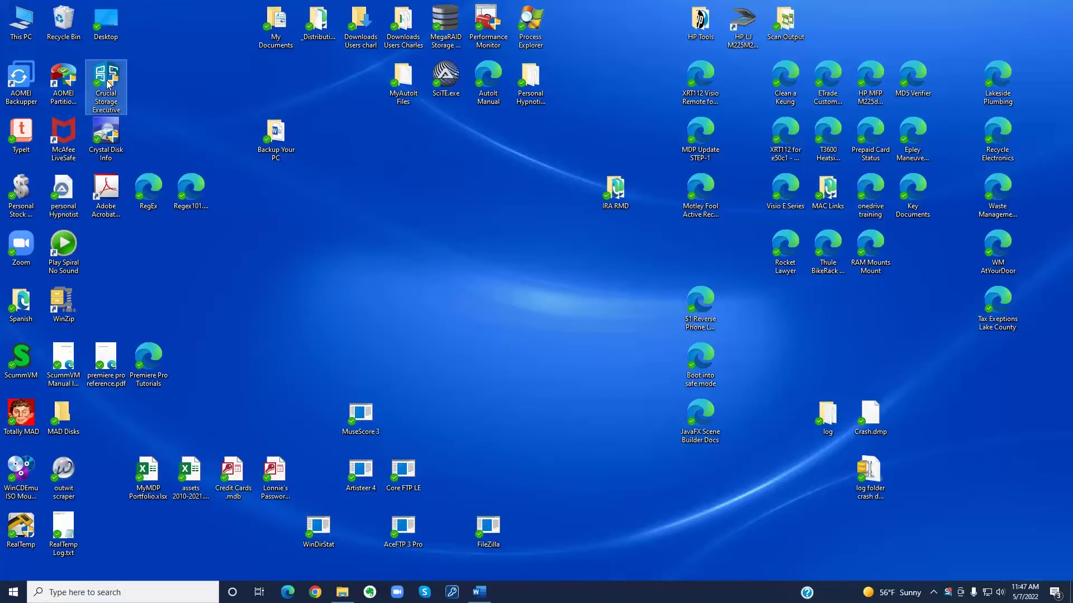
{"action": "double_click", "coordinate": [108, 84]}
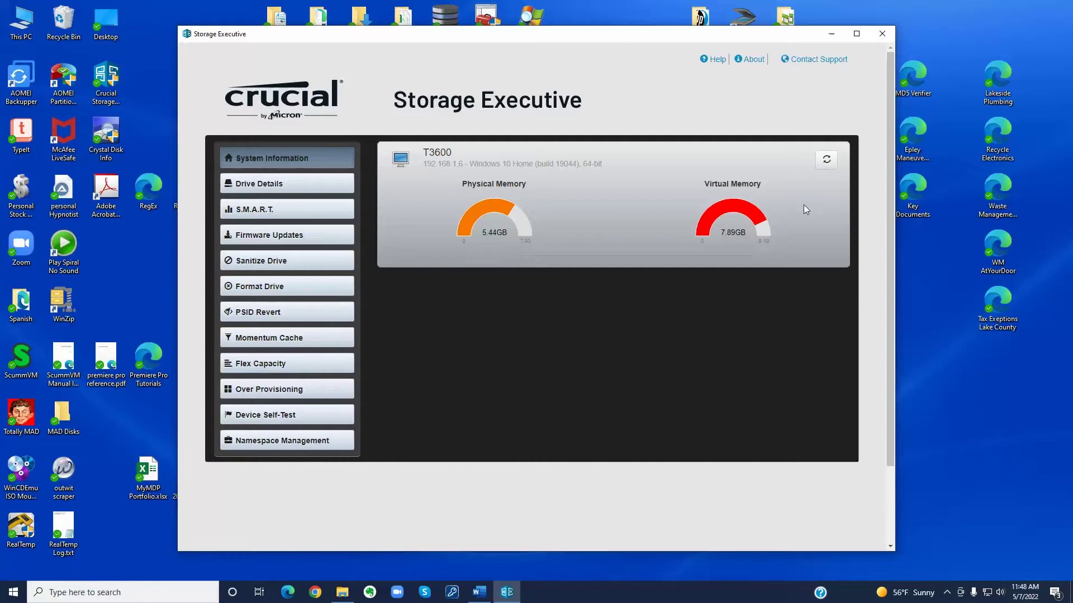
{"action": "left_click", "coordinate": [826, 162]}
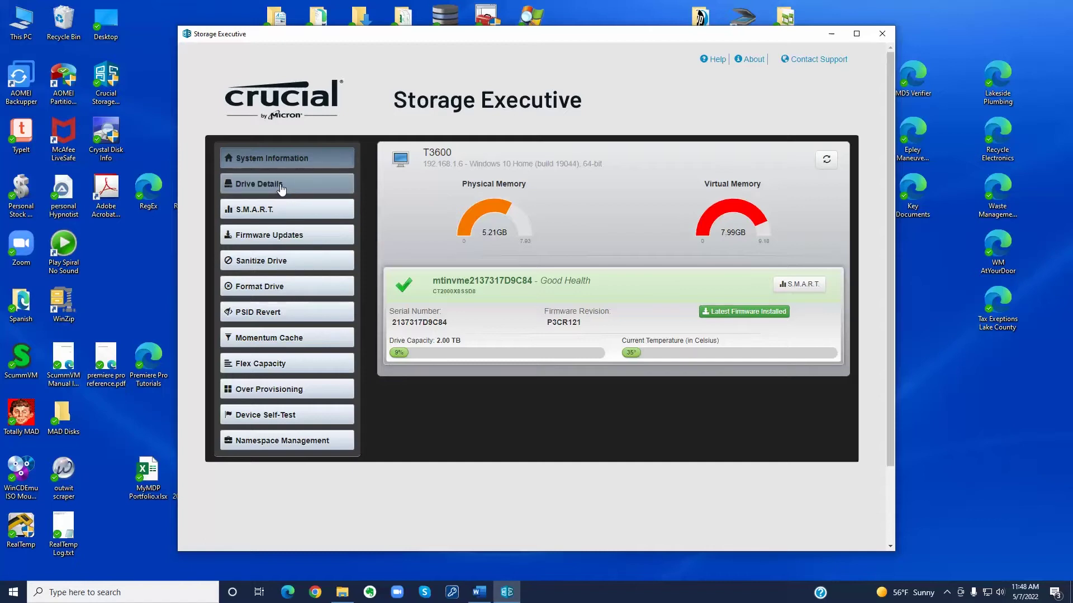
Check the drive's details and S.M.A.R.T. attributes, then return to System Information.
{"action": "left_click", "coordinate": [281, 184]}
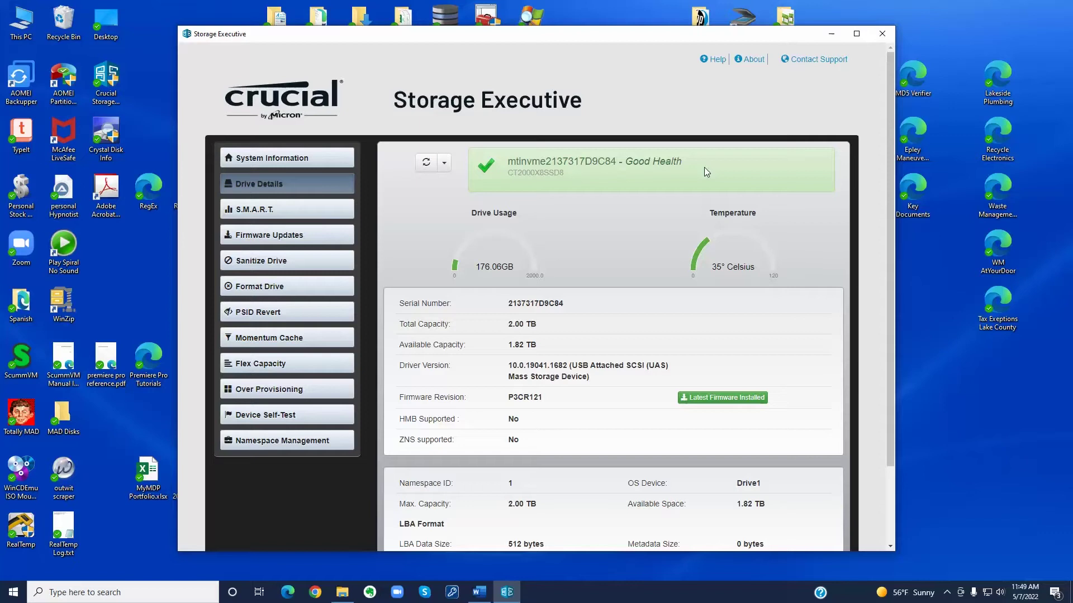
{"action": "left_click", "coordinate": [296, 215]}
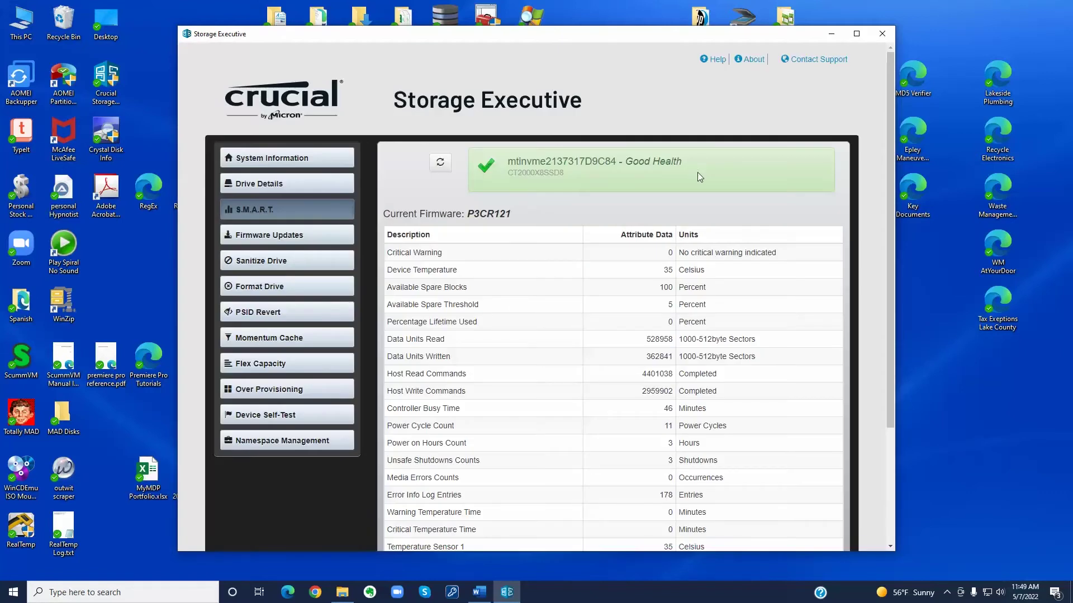
{"action": "left_click", "coordinate": [296, 159]}
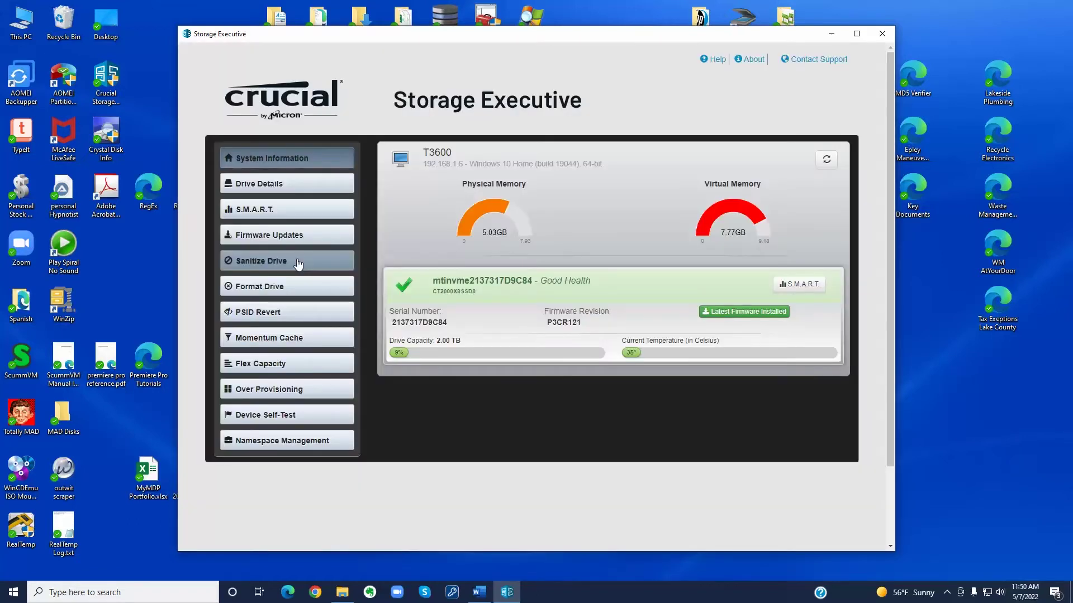
Read the main navigation help overlay, then dismiss it.
{"action": "left_click", "coordinate": [716, 59]}
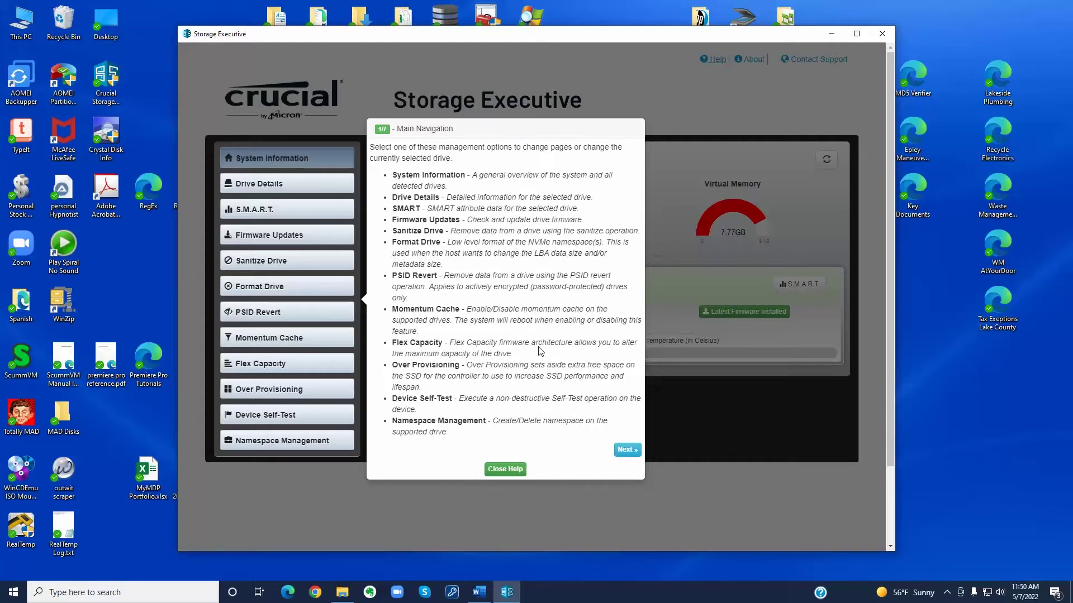
{"action": "left_click", "coordinate": [503, 471]}
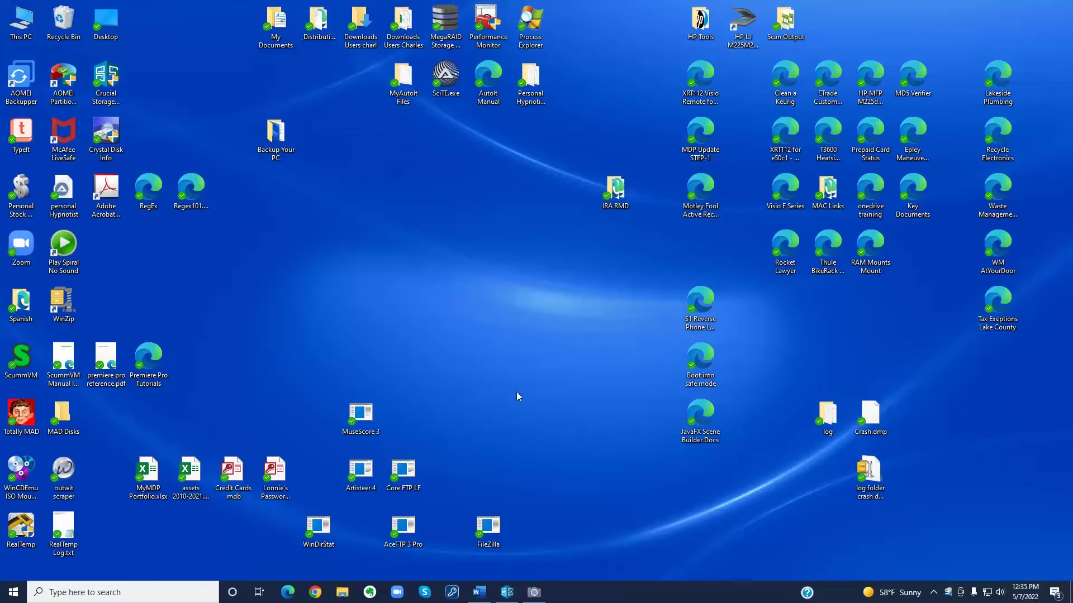
Launch AOMEI Backupper Professional and go to its Backup options page.
{"action": "left_click", "coordinate": [16, 76]}
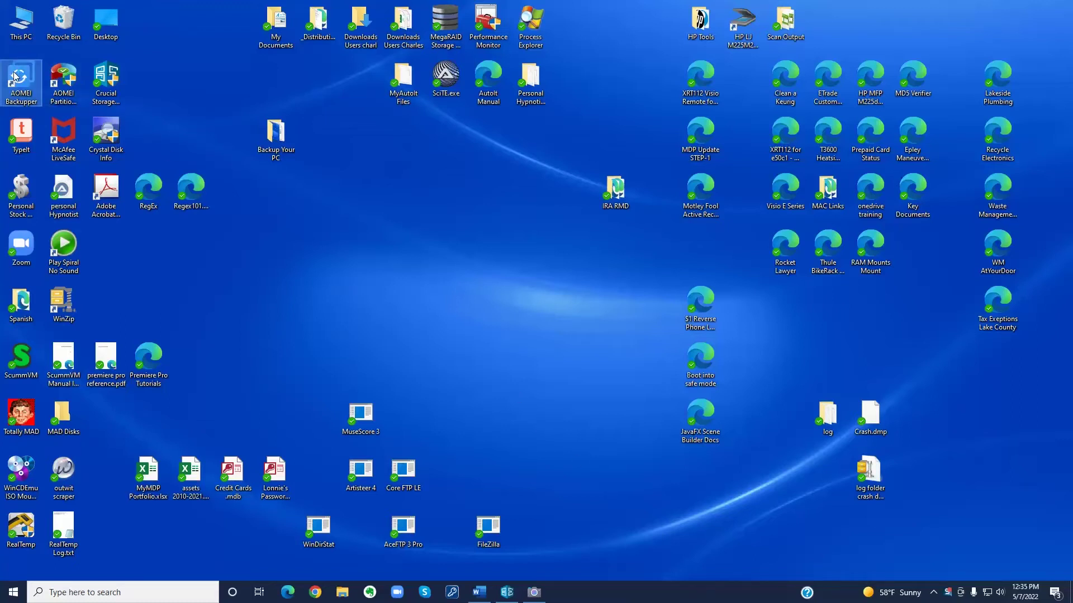
{"action": "double_click", "coordinate": [16, 76]}
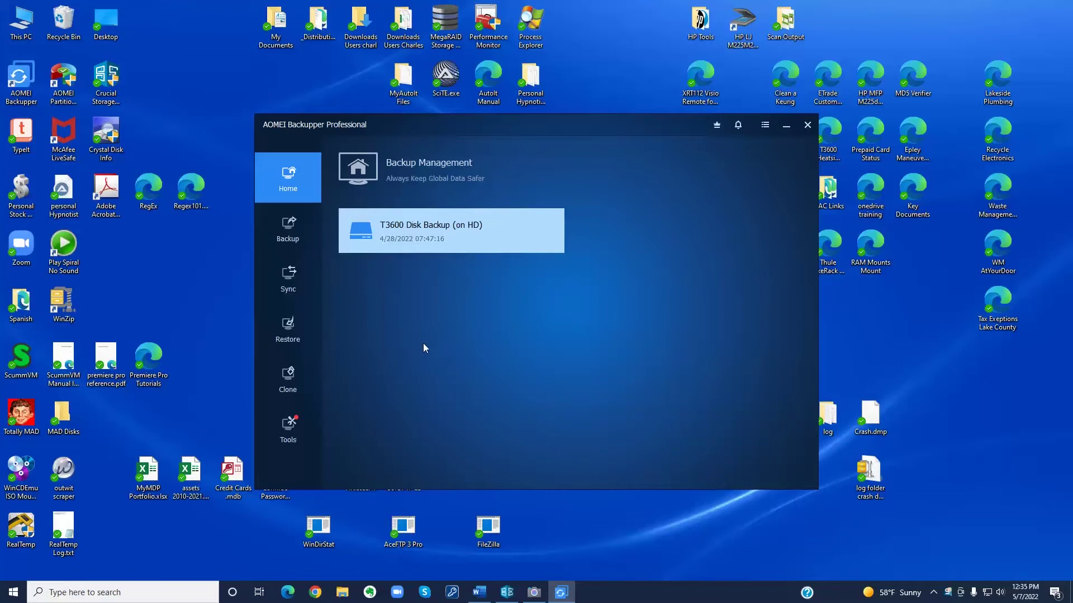
{"action": "left_click", "coordinate": [291, 231]}
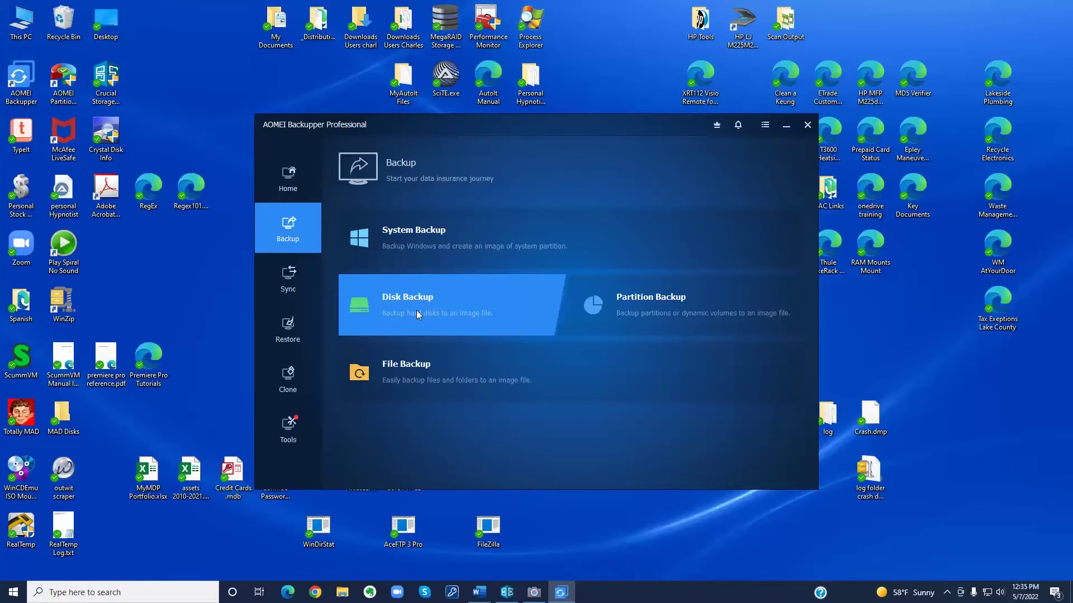
Start a new Disk Backup task, Disk Backup(5), targeting D:\.
{"action": "left_click", "coordinate": [417, 314]}
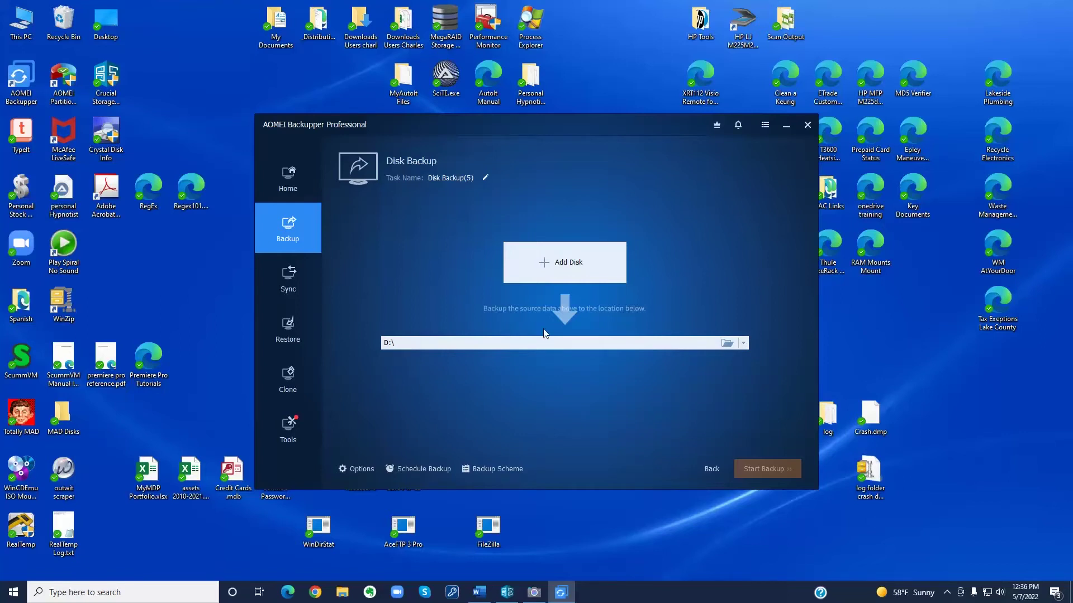
Add Disk0 (931 GB, holding C:) as the backup source disk.
{"action": "left_click", "coordinate": [580, 265]}
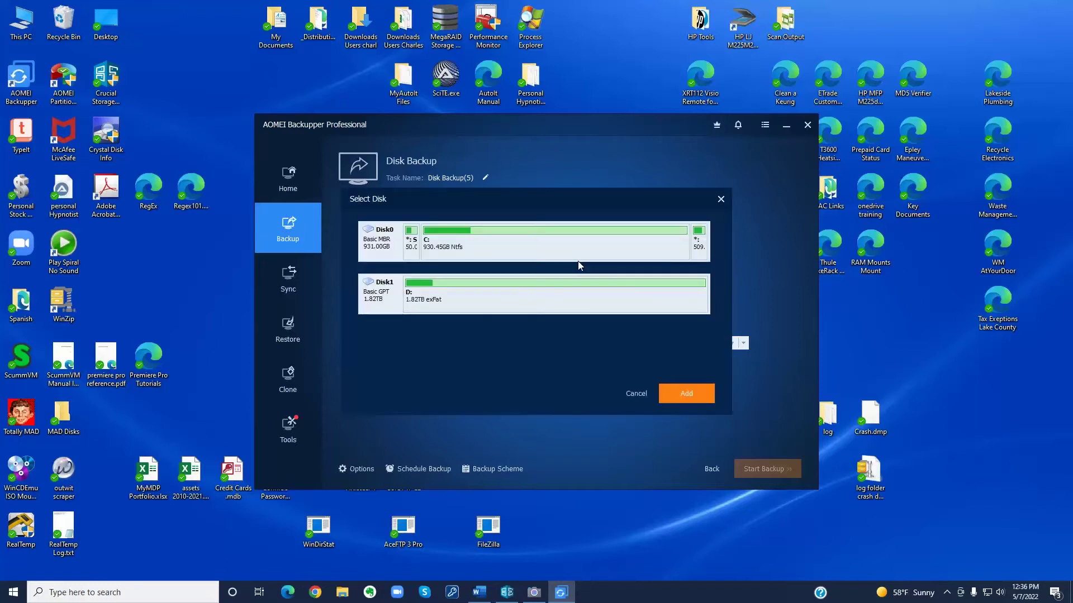
{"action": "left_click", "coordinate": [374, 241]}
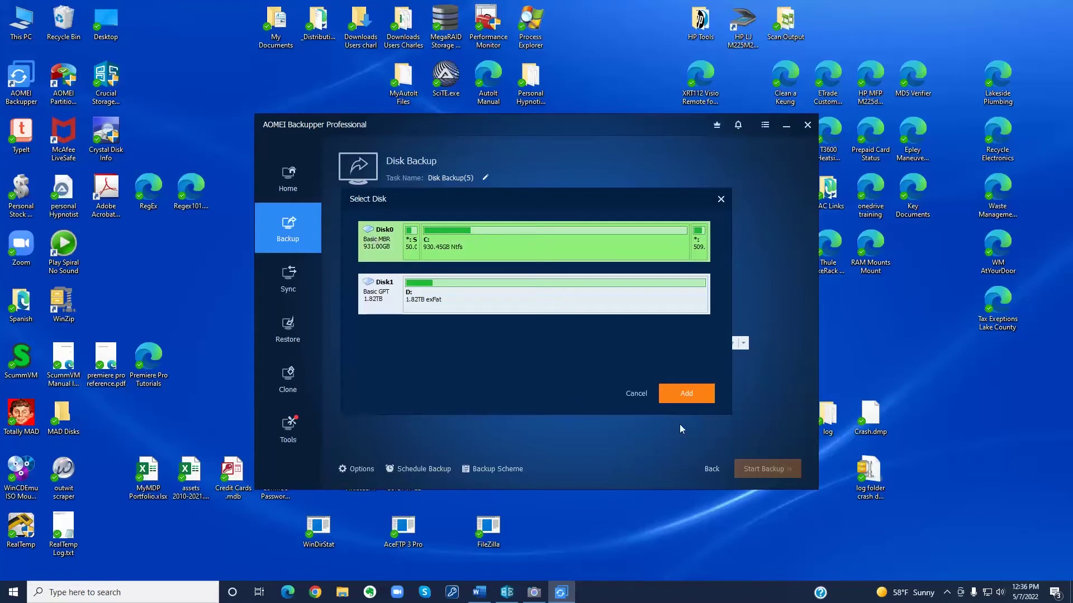
{"action": "left_click", "coordinate": [682, 395]}
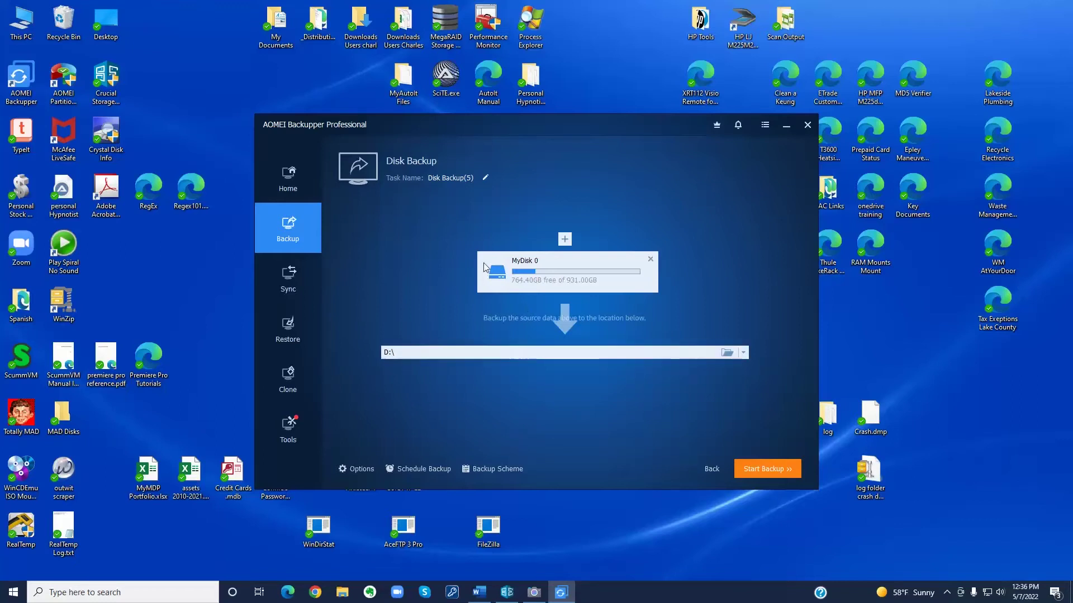
Rename the task from Disk Backup(5) to 'Disk Backup (on X8)'.
{"action": "left_click", "coordinate": [484, 177]}
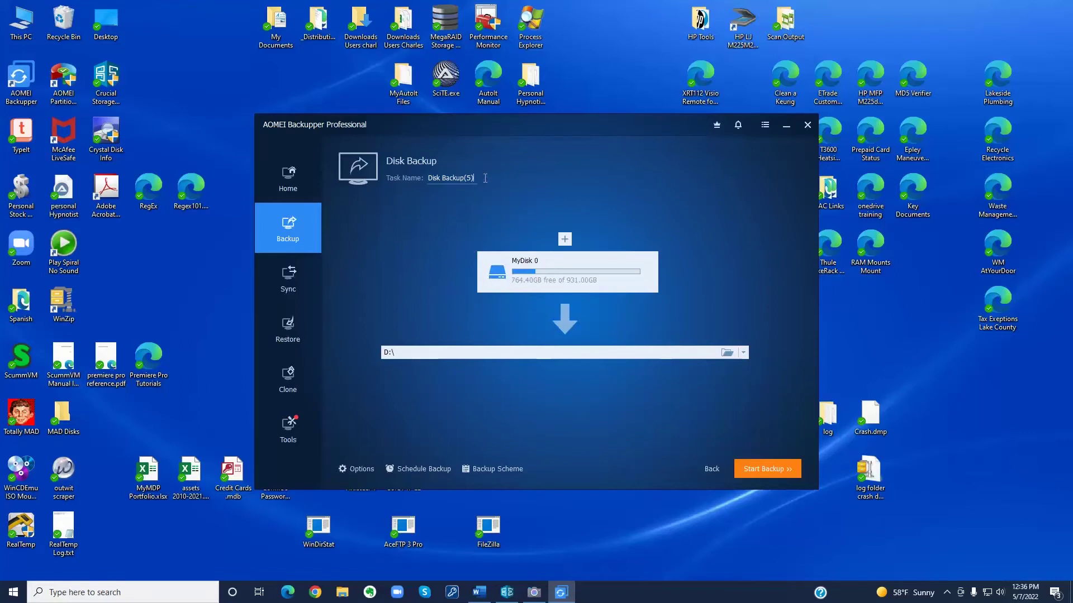
{"action": "key", "text": "BackSpace"}
{"action": "key", "text": "BackSpace"}
{"action": "key", "text": "BackSpace"}
{"action": "key", "text": "BackSpace"}
{"action": "key", "text": "BackSpace"}
{"action": "key", "text": "BackSpace"}
{"action": "key", "text": "BackSpace"}
{"action": "key", "text": "BackSpace"}
{"action": "key", "text": "BackSpace"}
{"action": "type", "text": "Backup (on X:"}
Confirm the new name, start backing up Disk 0, and open the running backup's Settings.
{"action": "left_click", "coordinate": [773, 469]}
{"action": "left_click", "coordinate": [773, 469]}
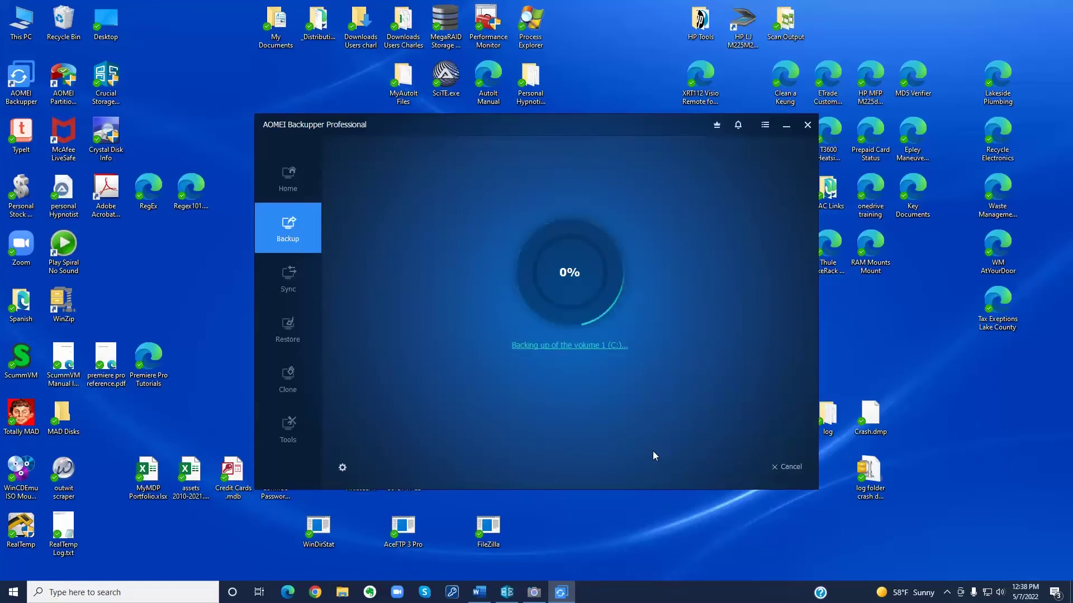
{"action": "left_click", "coordinate": [343, 468]}
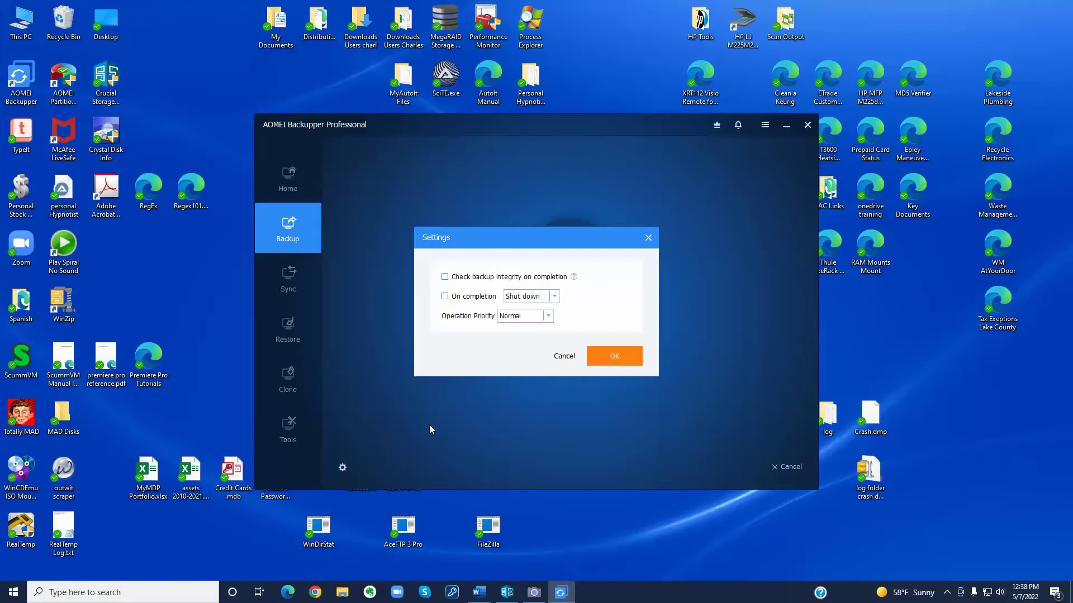
Enable 'Check backup integrity on completion' and apply it with OK.
{"action": "left_click", "coordinate": [445, 278]}
{"action": "left_click", "coordinate": [598, 356]}
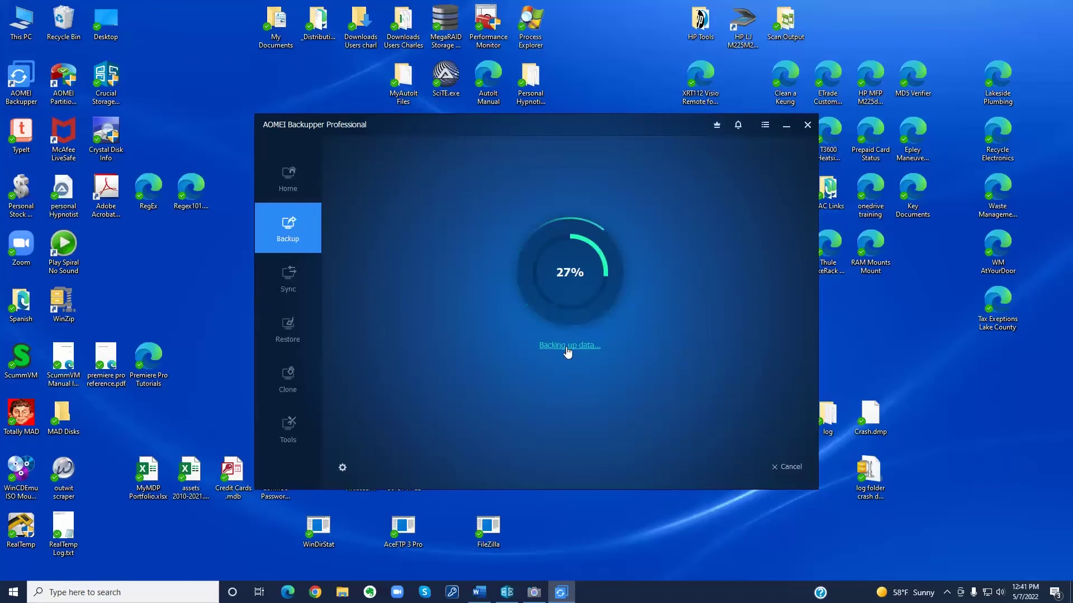
Expand the 'Backing up data...' log to show processed data, speed and remaining time.
{"action": "left_click", "coordinate": [567, 349]}
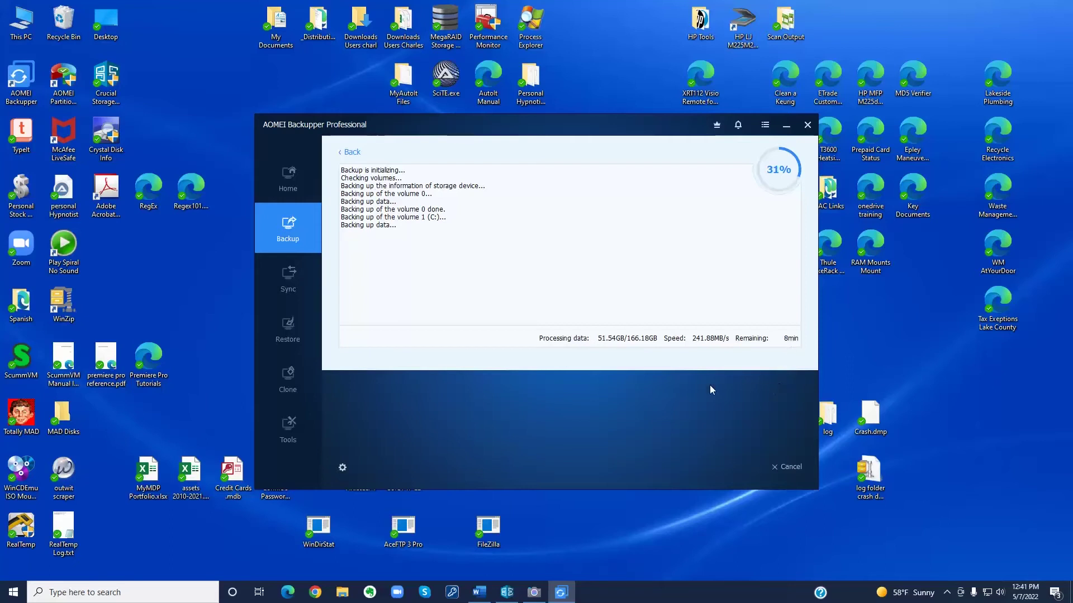
Watch the disk backup through its 'Checking backup data...' verification log until it reports completion.
{"action": "left_click", "coordinate": [354, 152]}
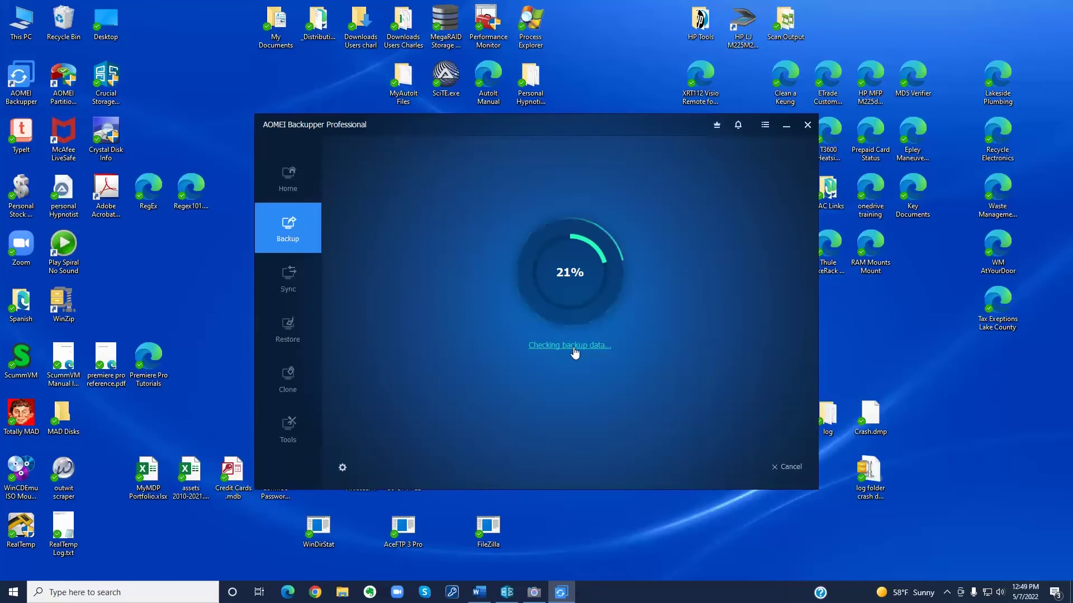
{"action": "left_click", "coordinate": [574, 347]}
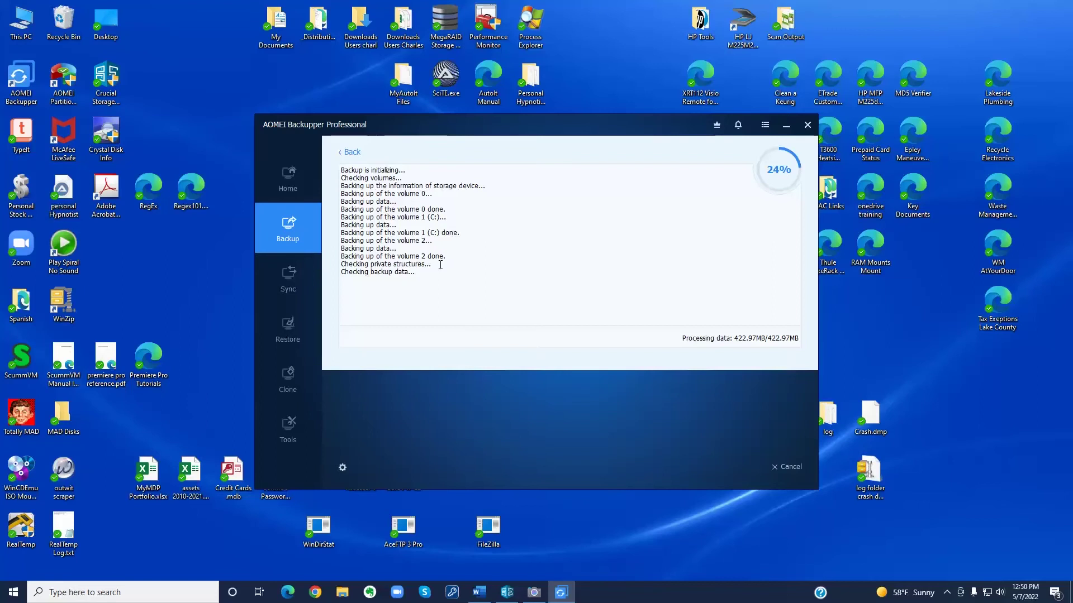
{"action": "left_click", "coordinate": [351, 153]}
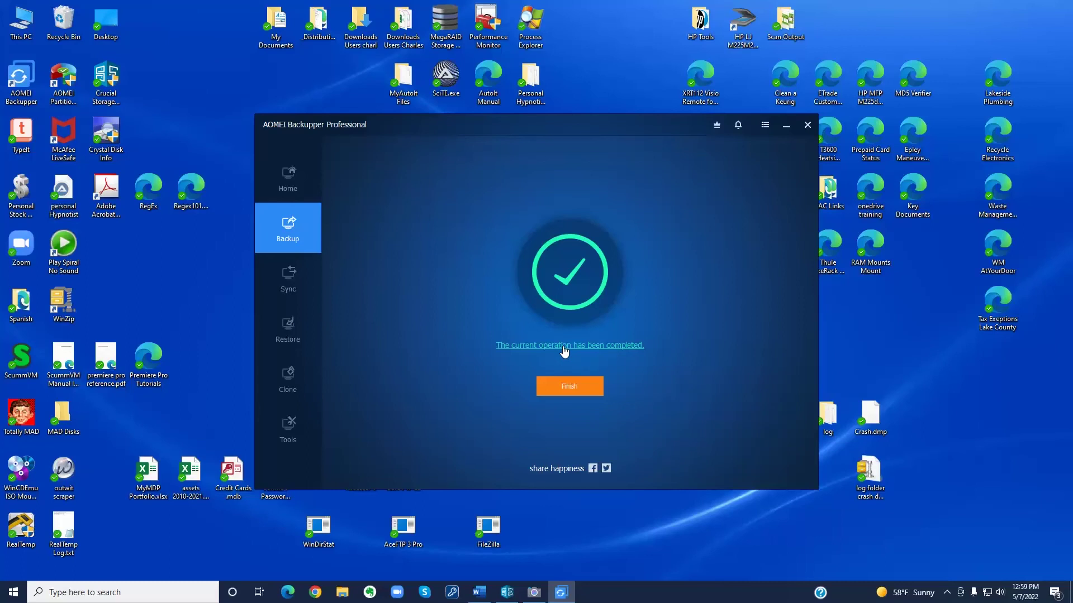
{"action": "left_click", "coordinate": [564, 349]}
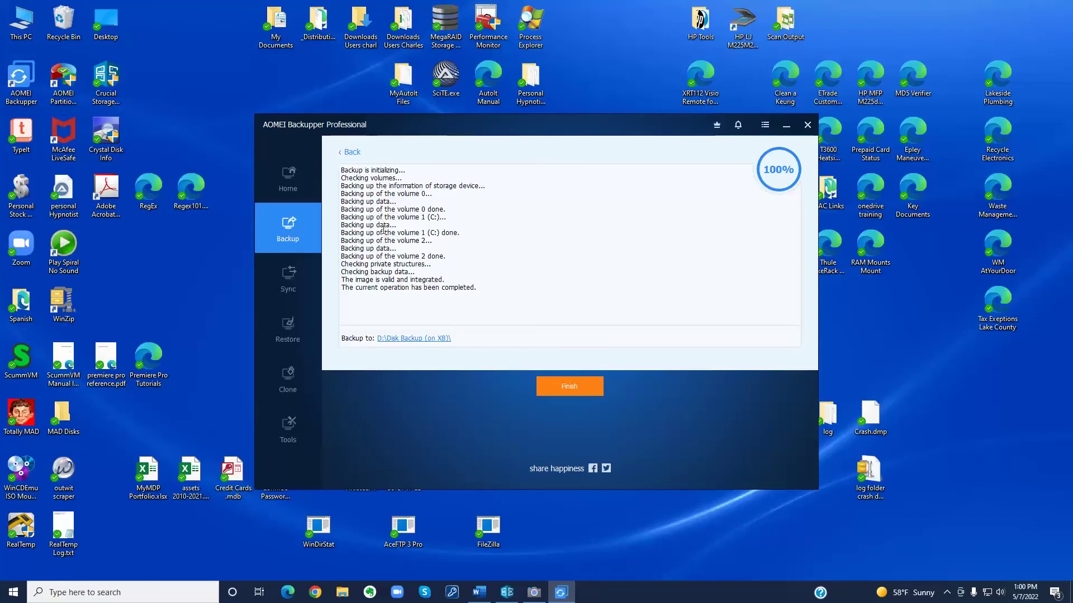
{"action": "left_click", "coordinate": [352, 153]}
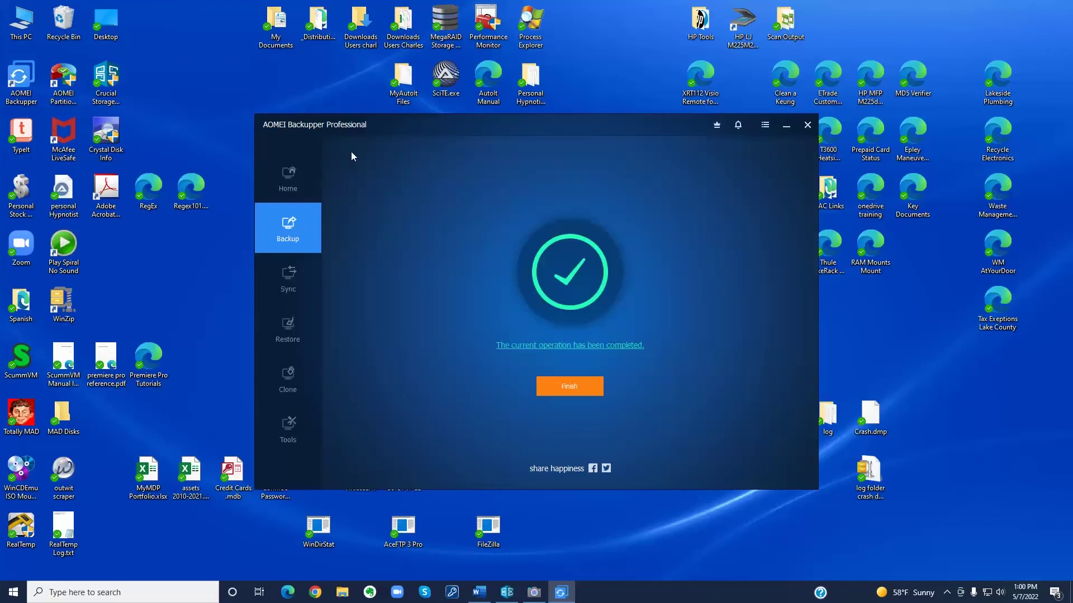
{"action": "left_click", "coordinate": [572, 384]}
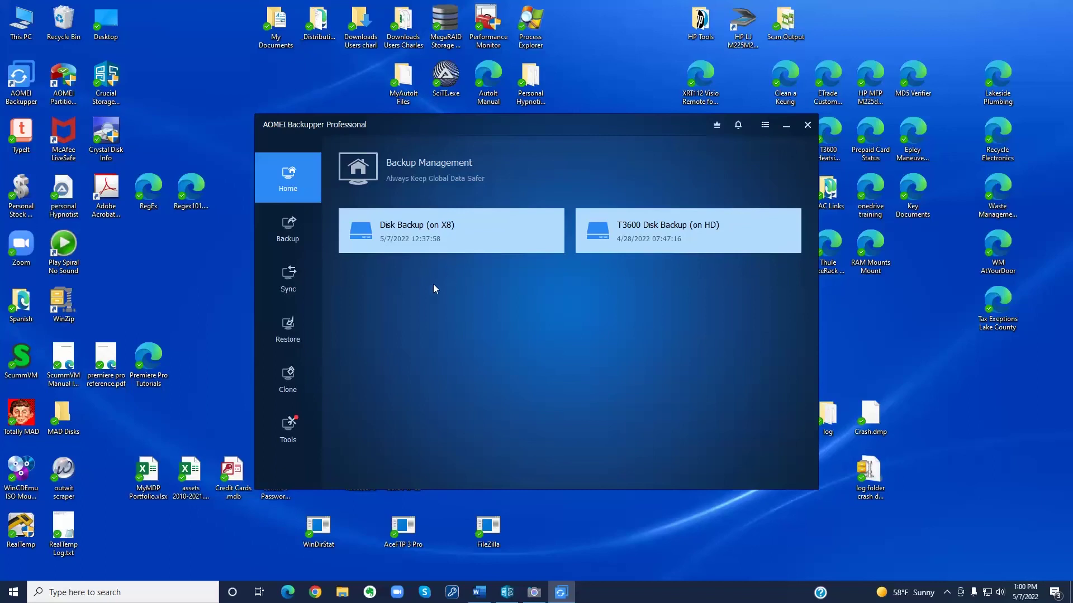
Review the Disk Backup (on X8) task's settings with Edit Backup, then cancel without changes.
{"action": "mouse_move", "coordinate": [521, 232]}
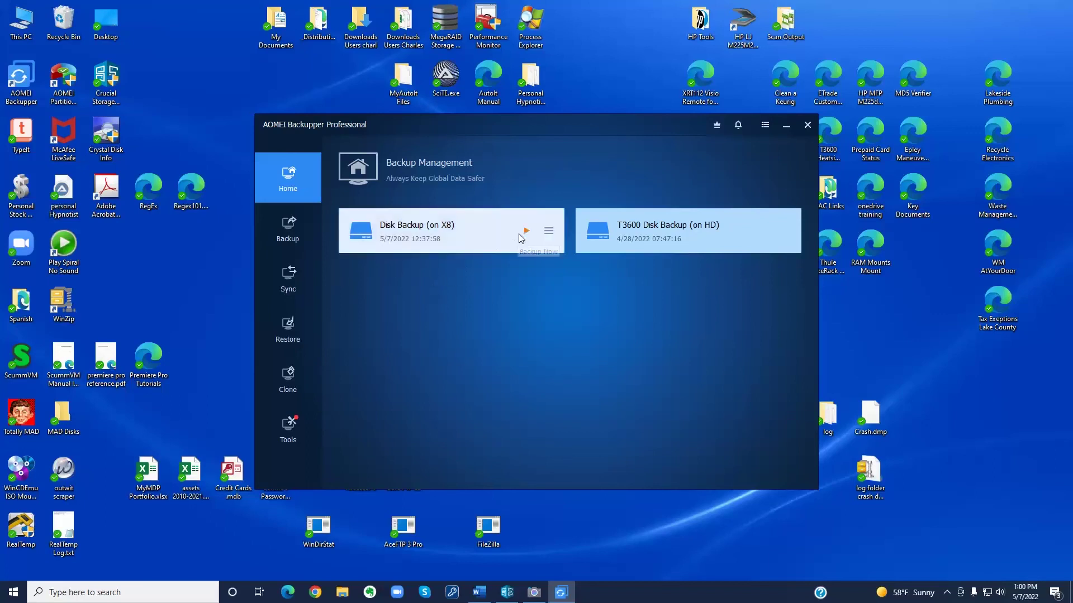
{"action": "left_click", "coordinate": [549, 231]}
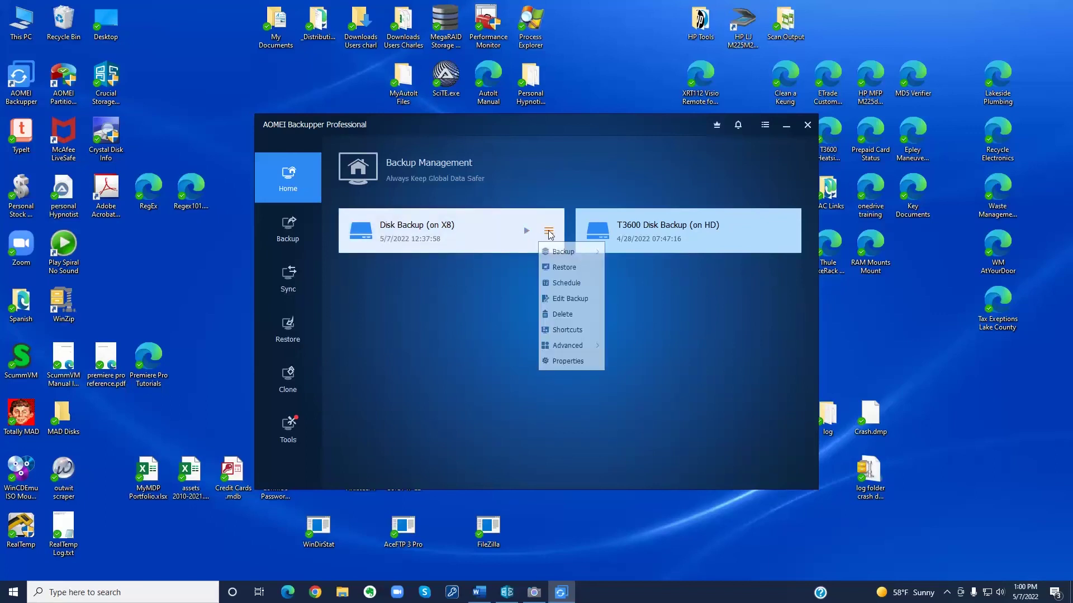
{"action": "left_click", "coordinate": [568, 301]}
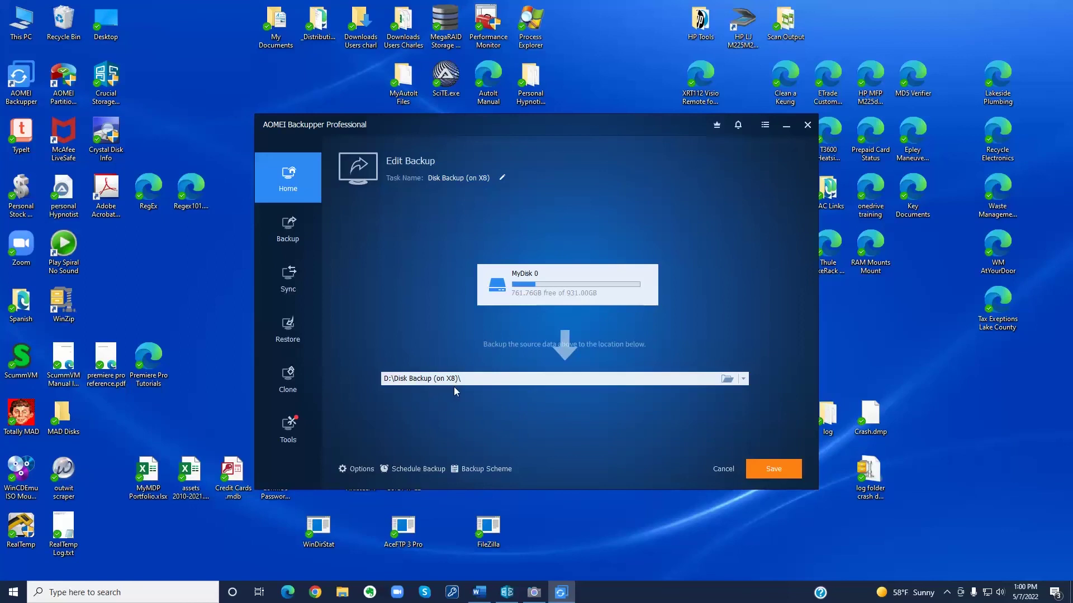
{"action": "left_click", "coordinate": [724, 469]}
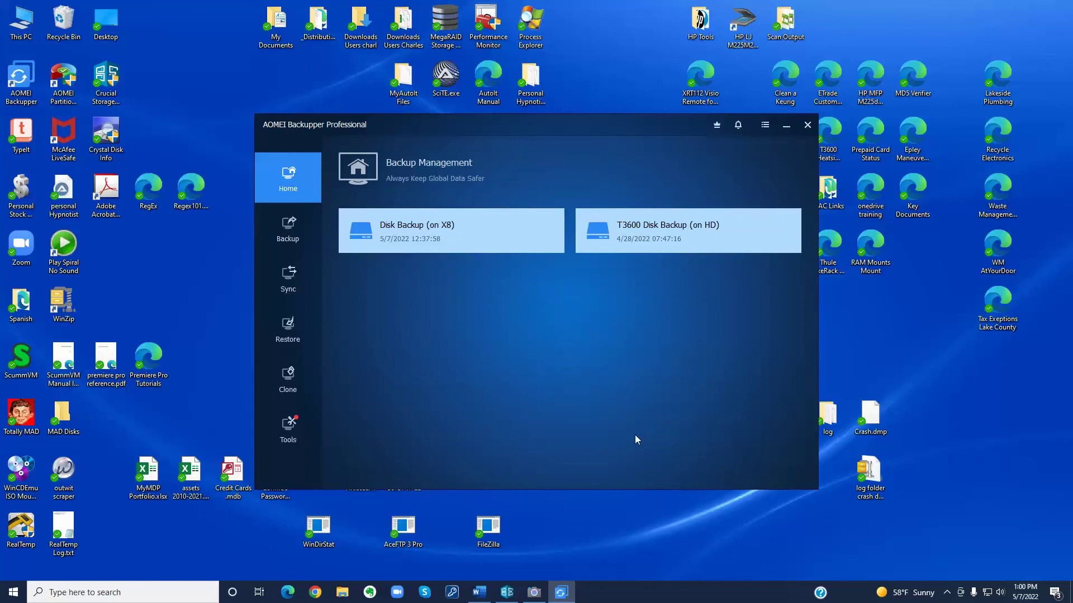
{"action": "double_click", "coordinate": [22, 25]}
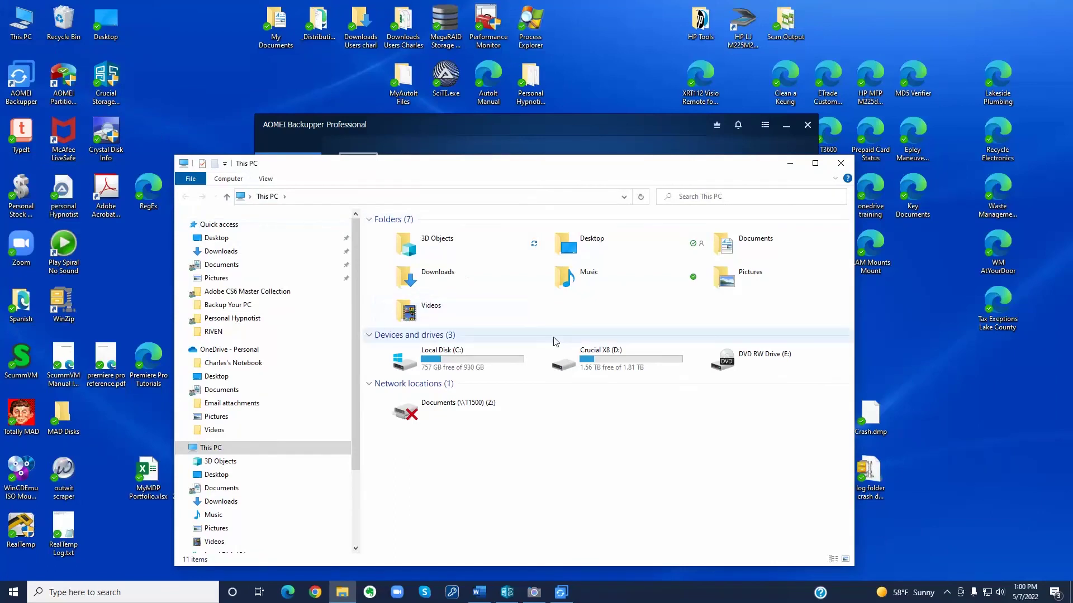
{"action": "double_click", "coordinate": [611, 356]}
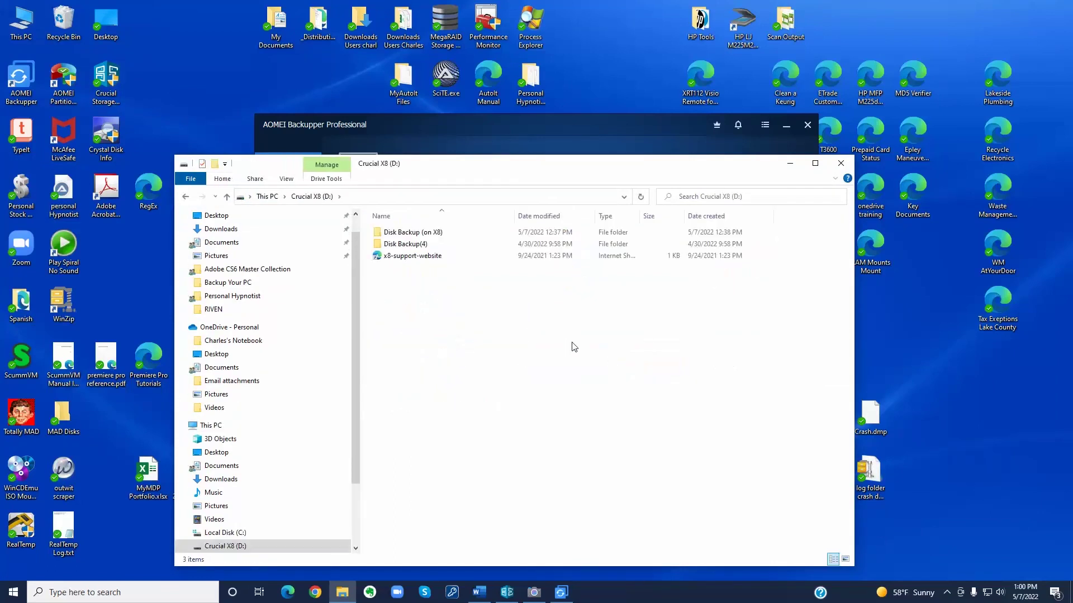
{"action": "double_click", "coordinate": [414, 232]}
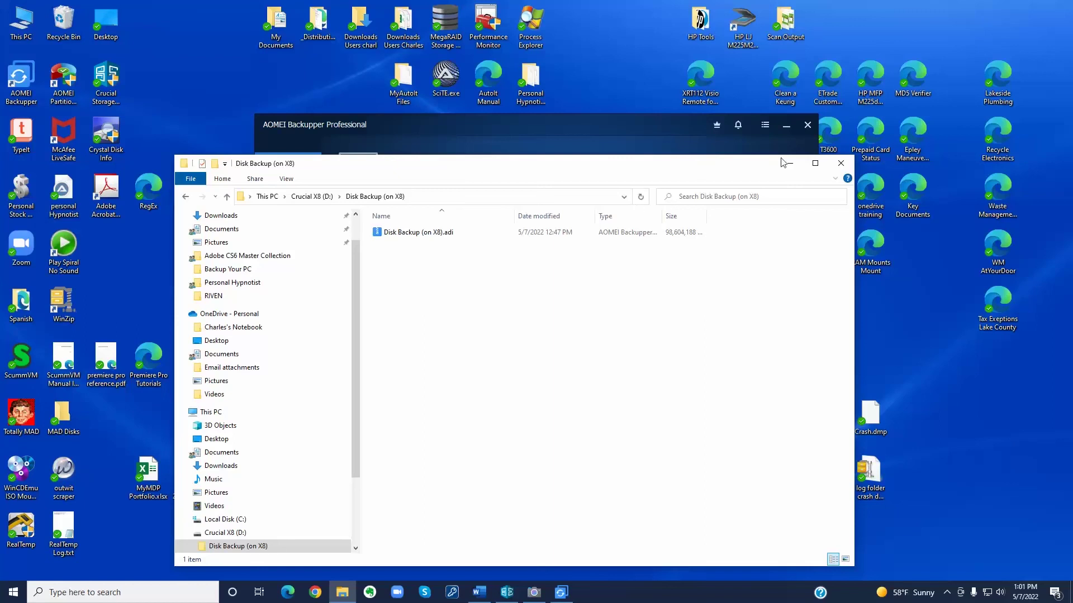
{"action": "left_click", "coordinate": [841, 164]}
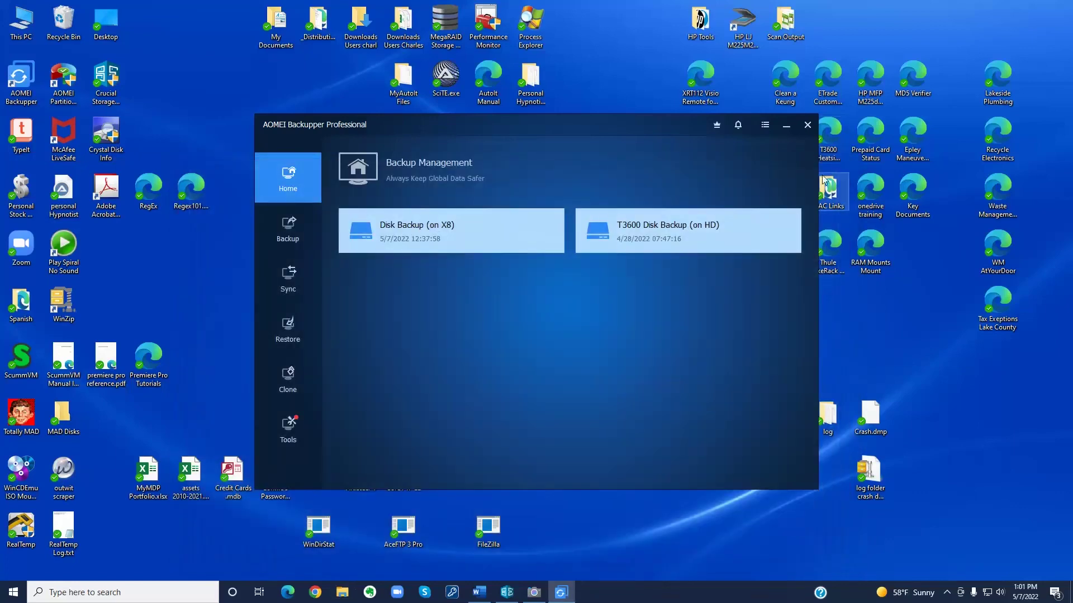